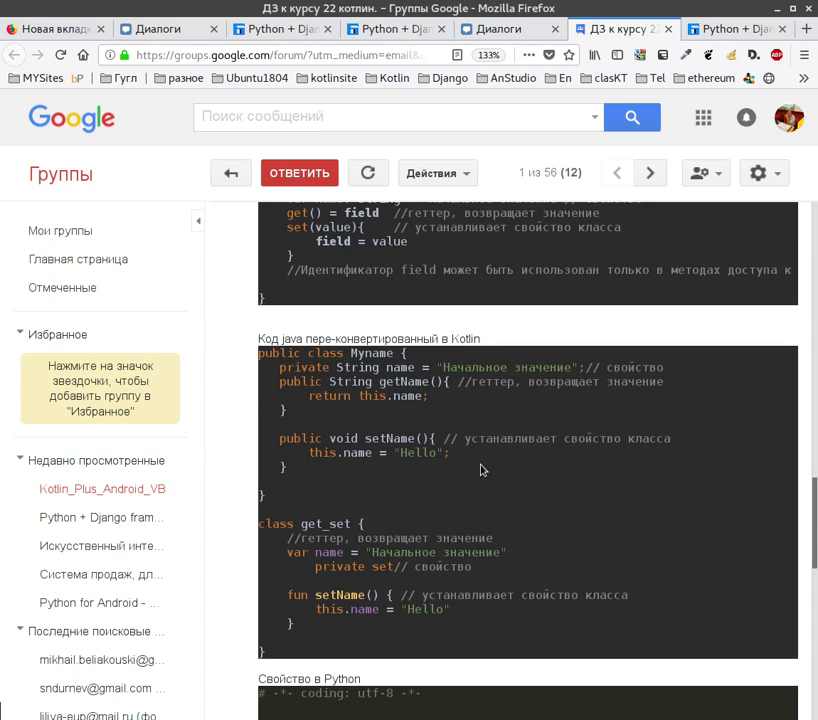
Search the web for django in a new tab and open the official Django website
key(ctrl+t)
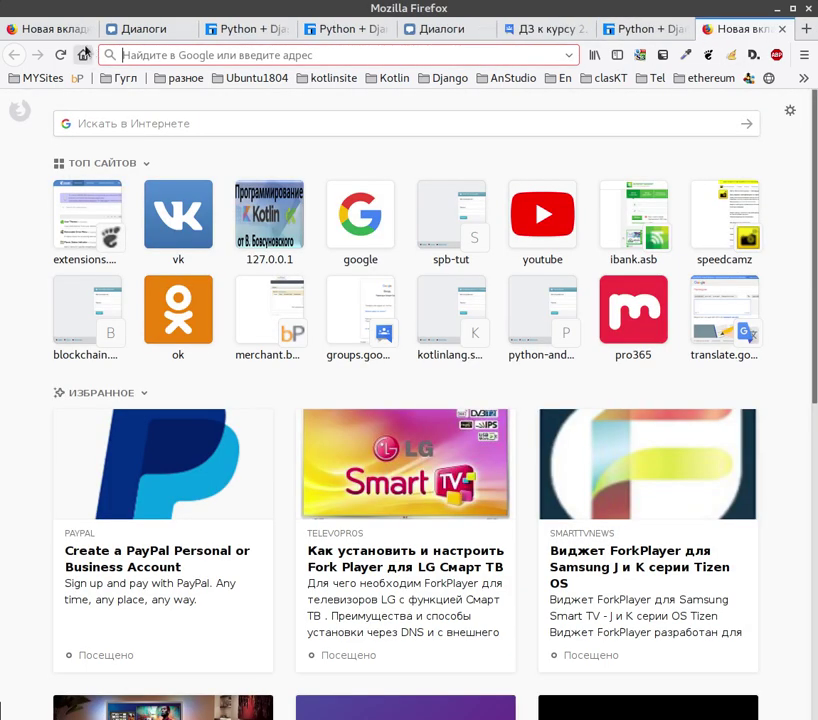
text(django)
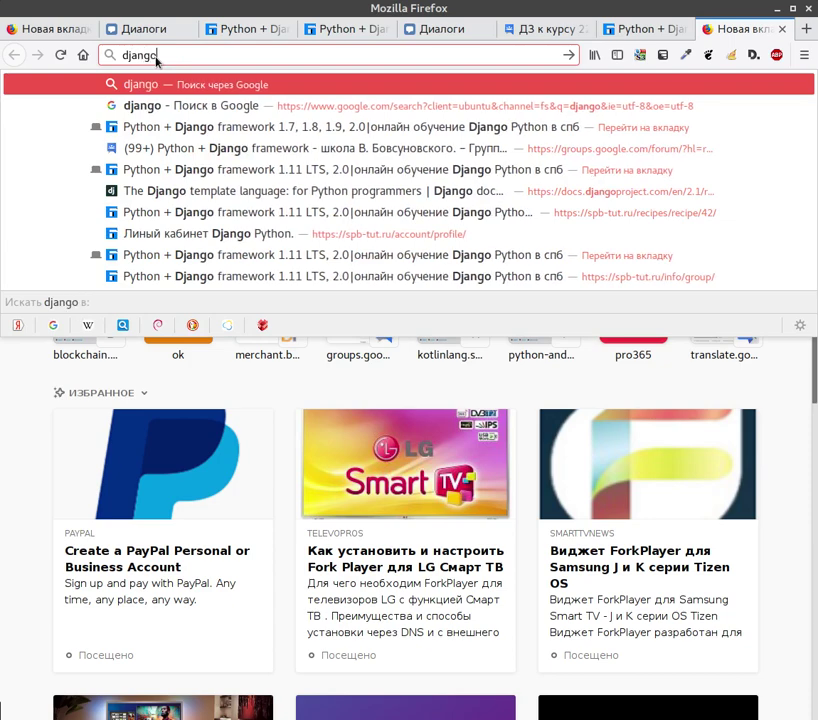
key(Return)
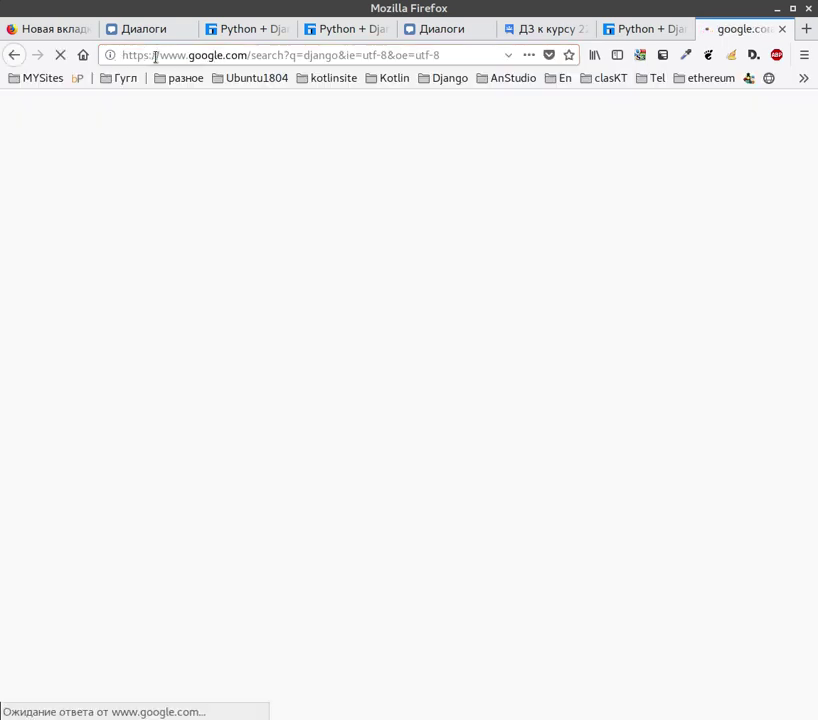
click(223, 222)
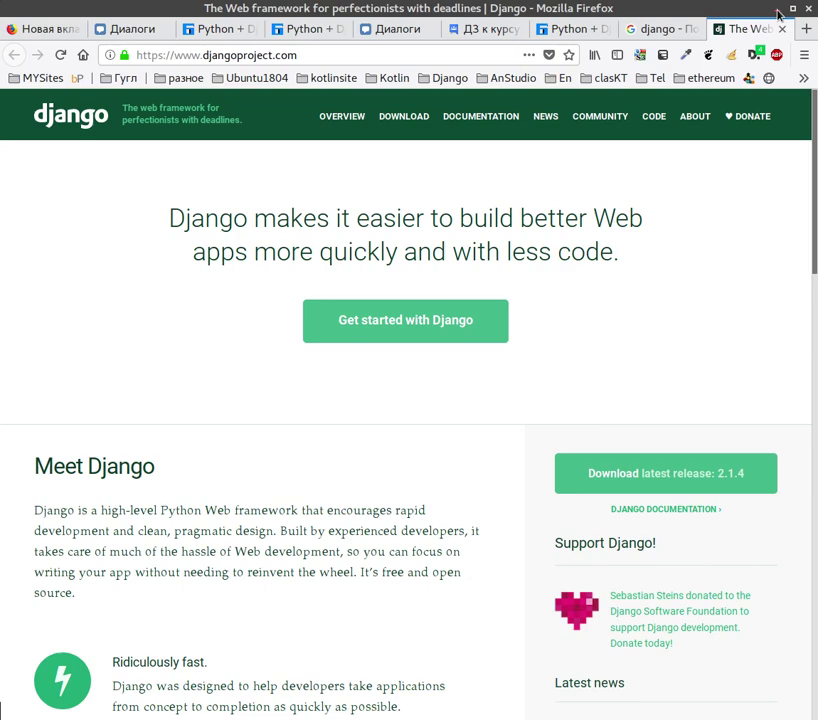
Switch to LibreOffice Impress and draw a long flat rectangle about 16.6 × 1.2 in size near the slide's lower edge
click(779, 14)
click(771, 14)
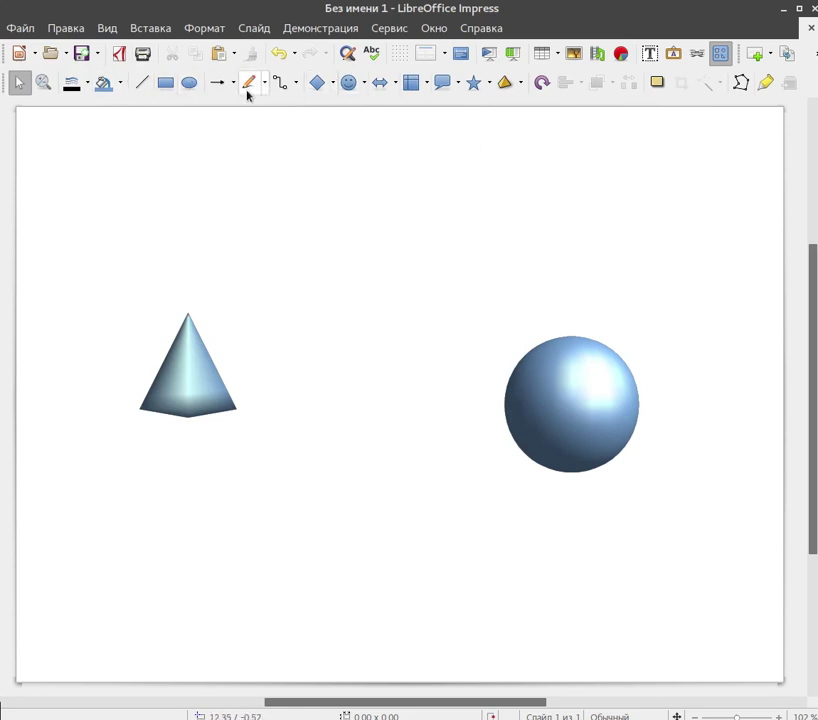
click(166, 88)
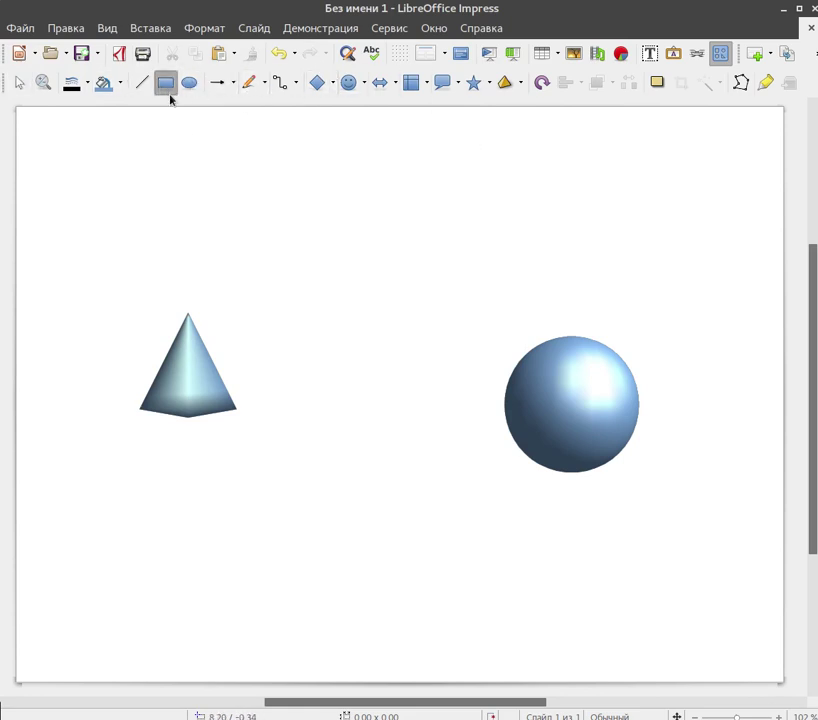
drag(104, 595, 559, 627)
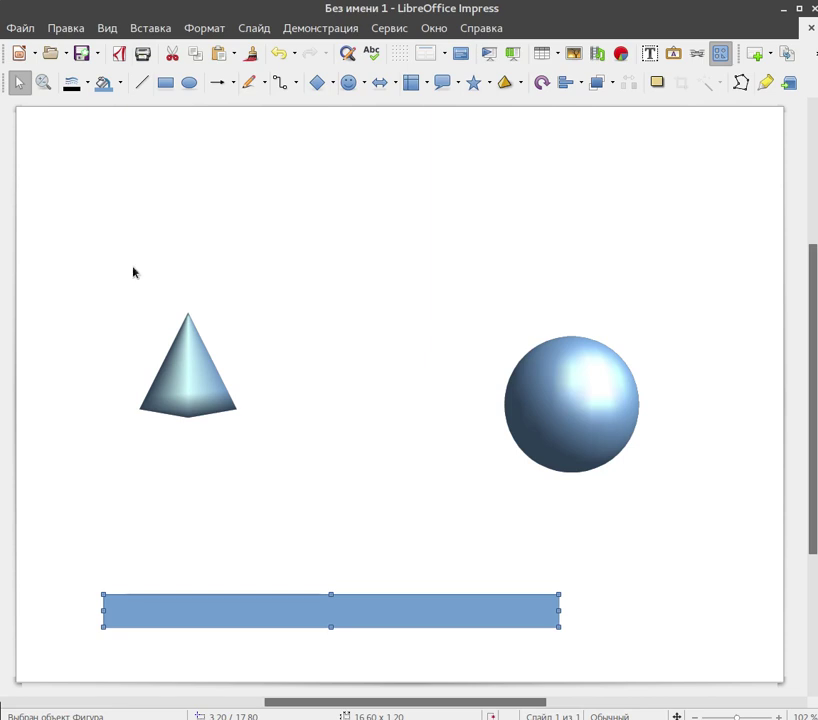
Move the pyramid to about 5.8 / 4.8 and the sphere to about 16.6 / 5.4, higher above the rectangle
drag(187, 369, 181, 324)
drag(562, 369, 529, 265)
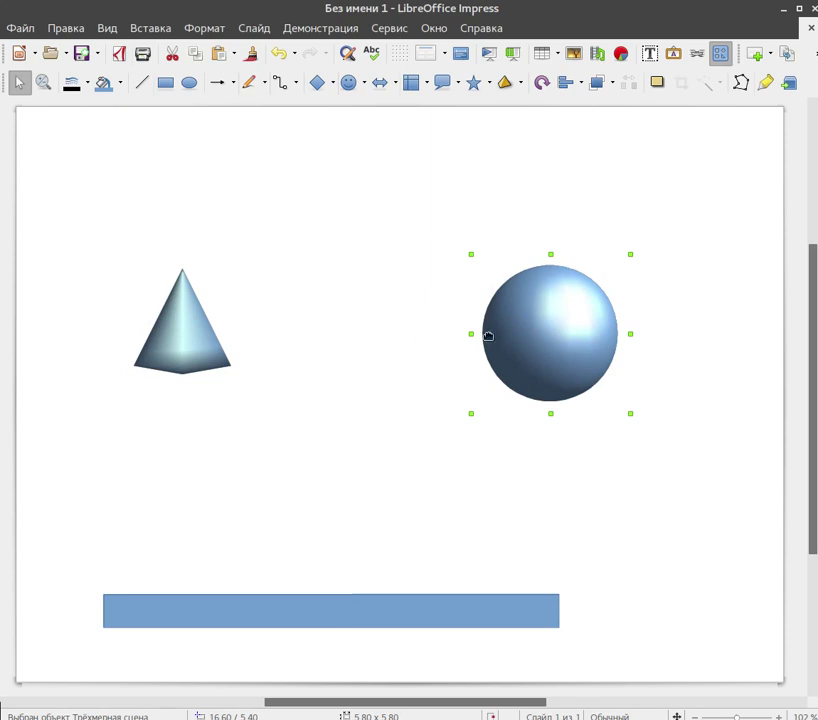
click(182, 343)
drag(182, 343, 229, 317)
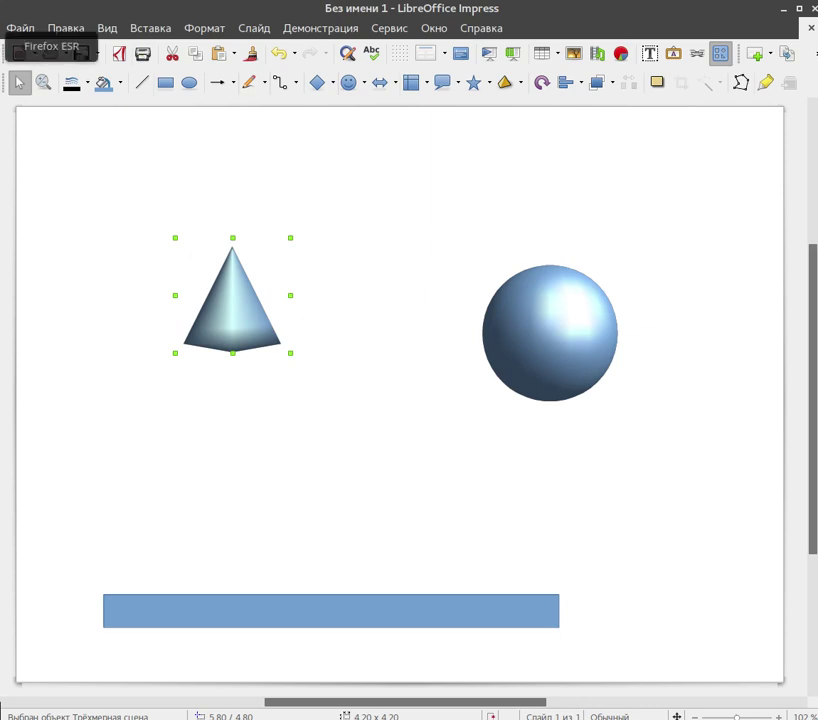
Switch to Firefox and read the student's letter in the spb-tut.ru article on learning Python and Kotlin, enlarging the page to 120%
click(40, 32)
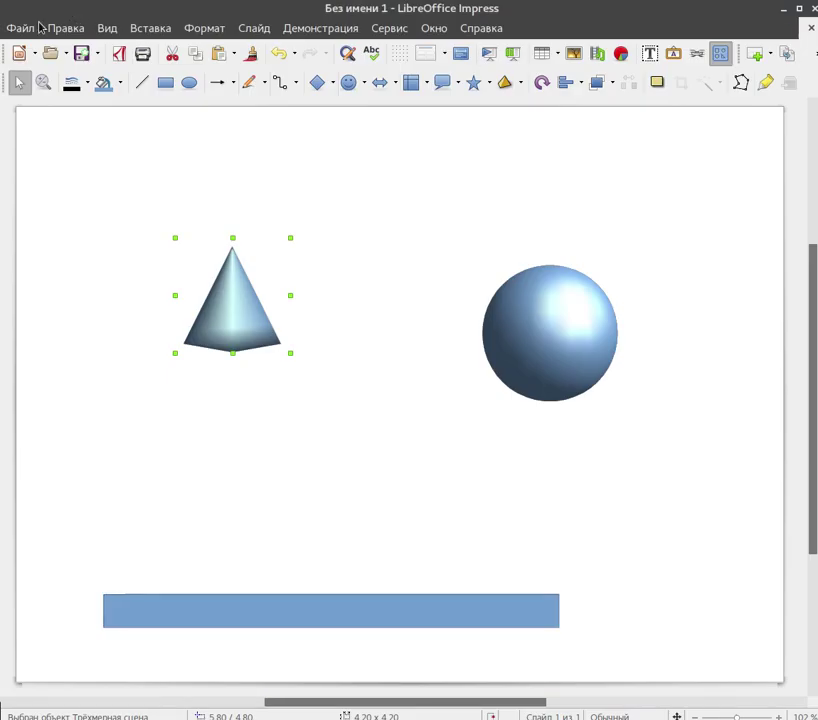
click(40, 30)
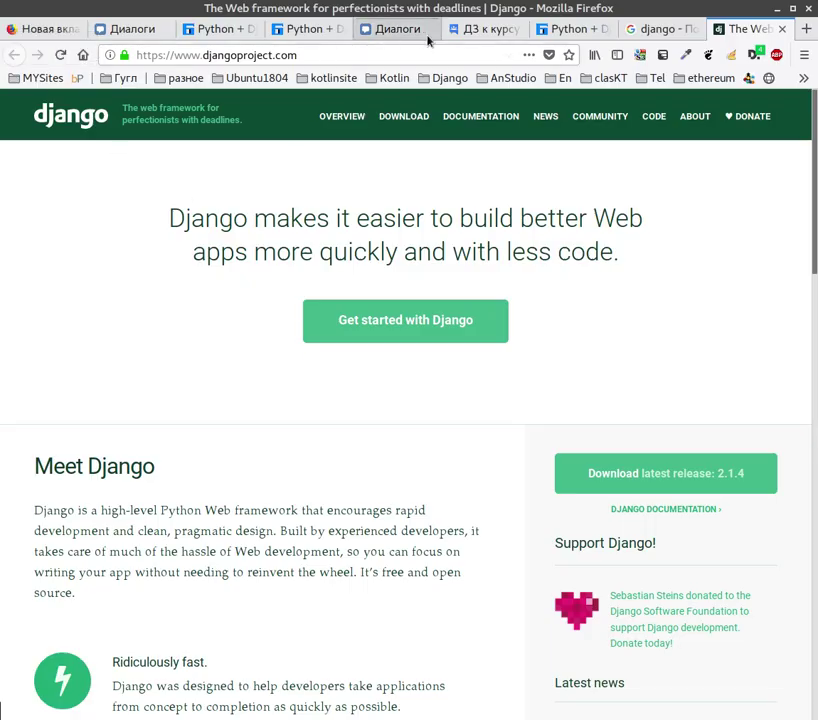
click(572, 30)
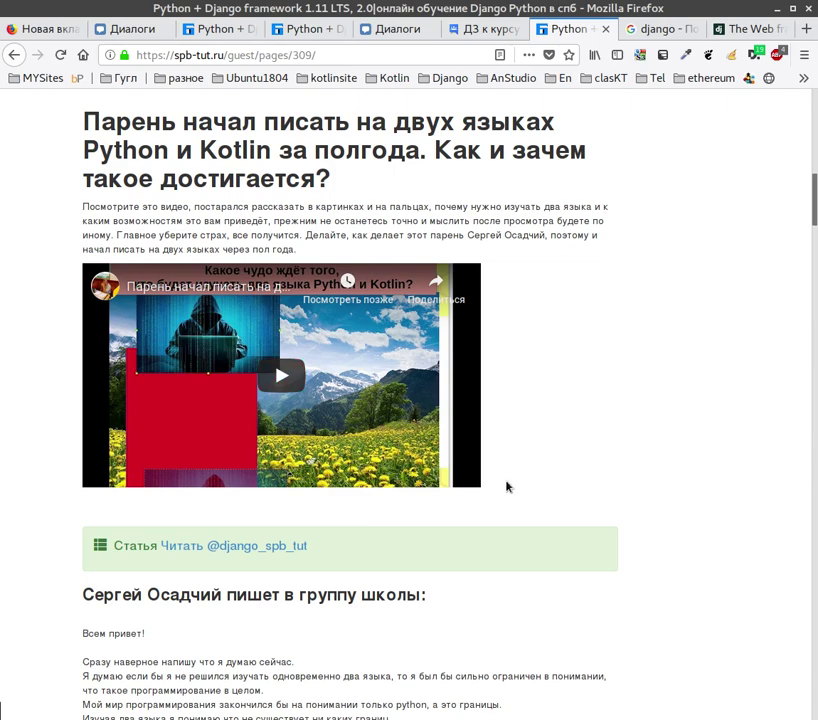
scroll(566, 380, down, 8)
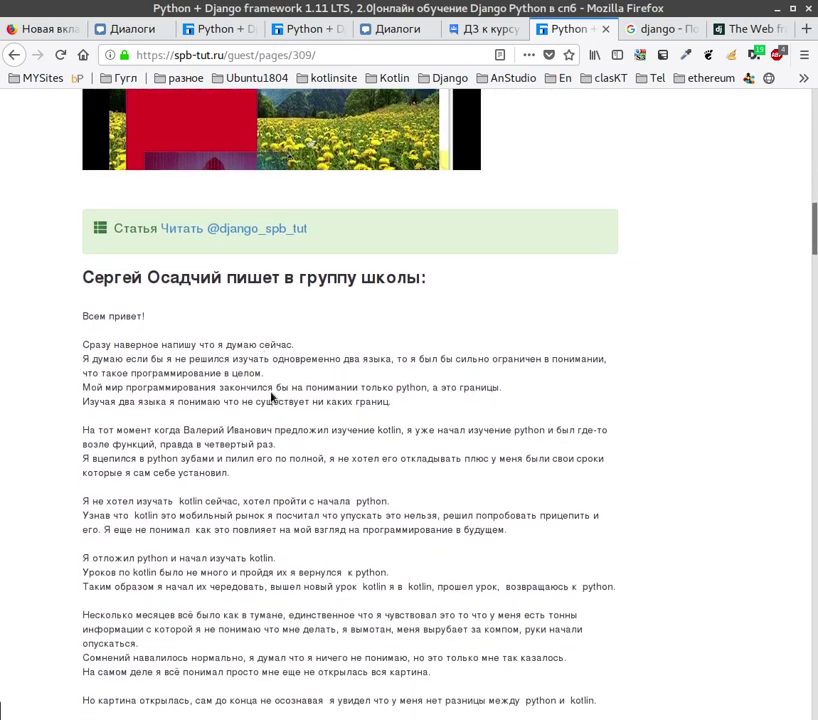
scroll(334, 388, down, 3)
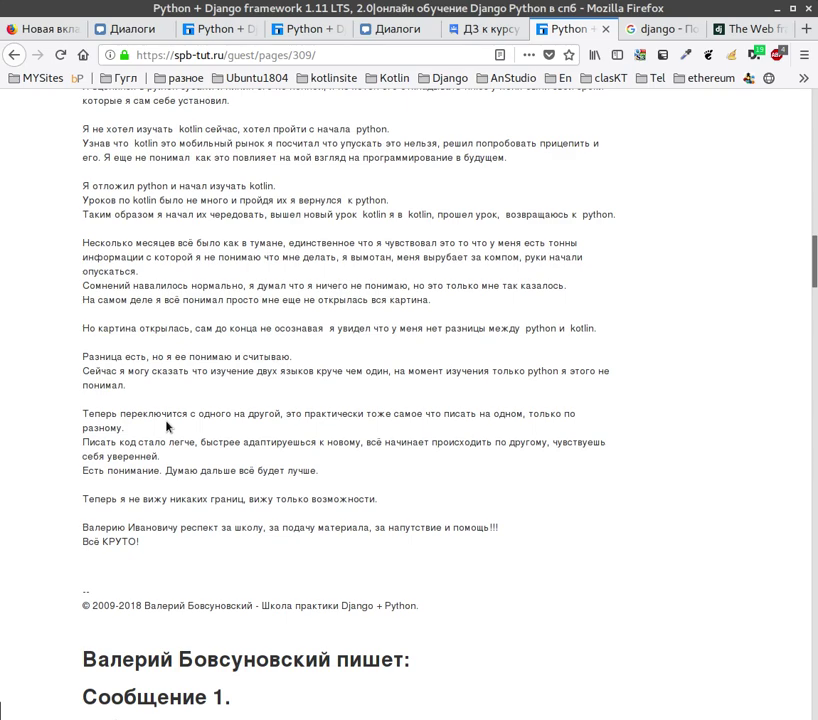
key(ctrl+plus)
key(ctrl+plus)
scroll(190, 415, down, 5)
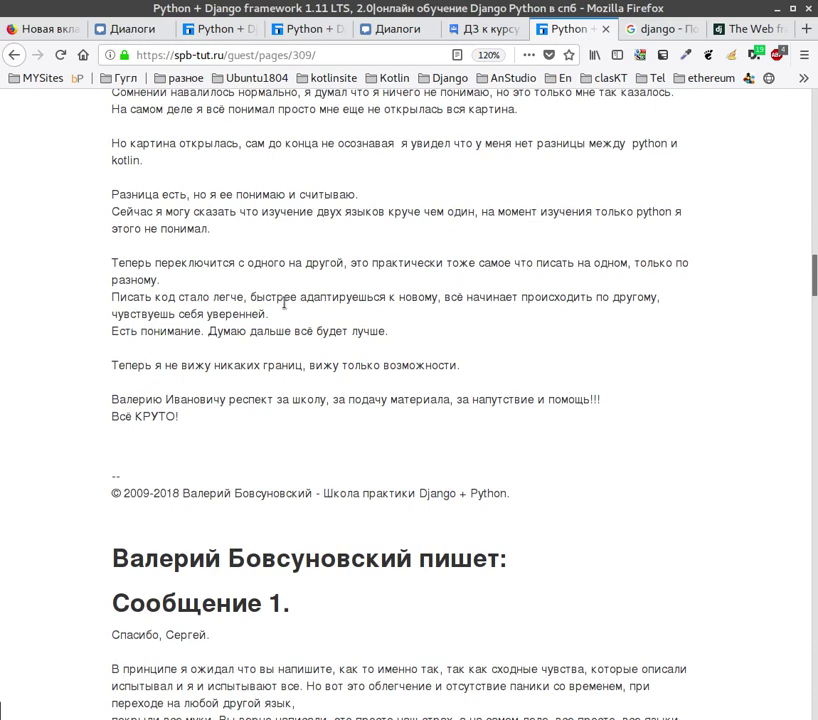
scroll(304, 320, up, 3)
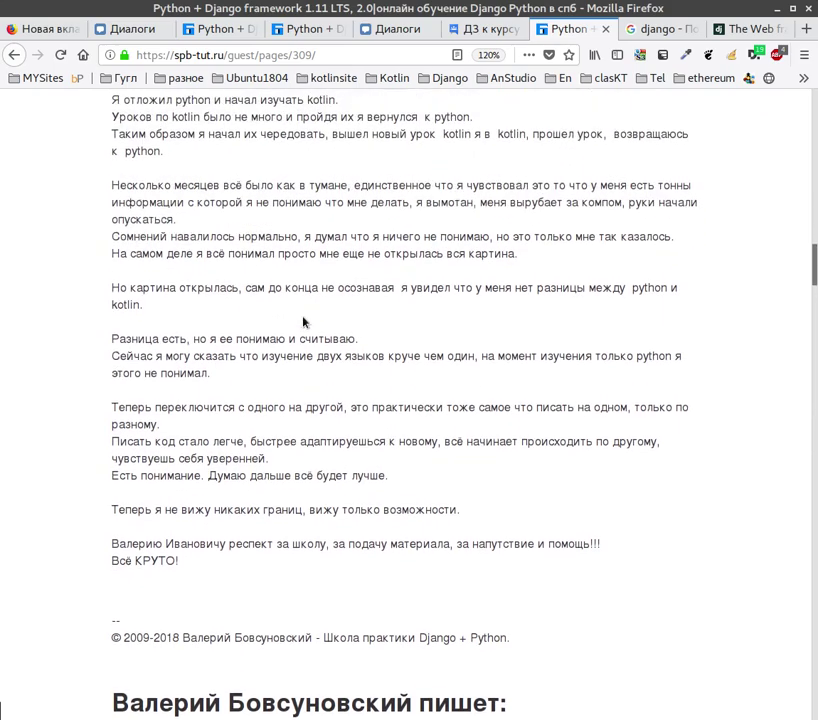
scroll(304, 320, up, 3)
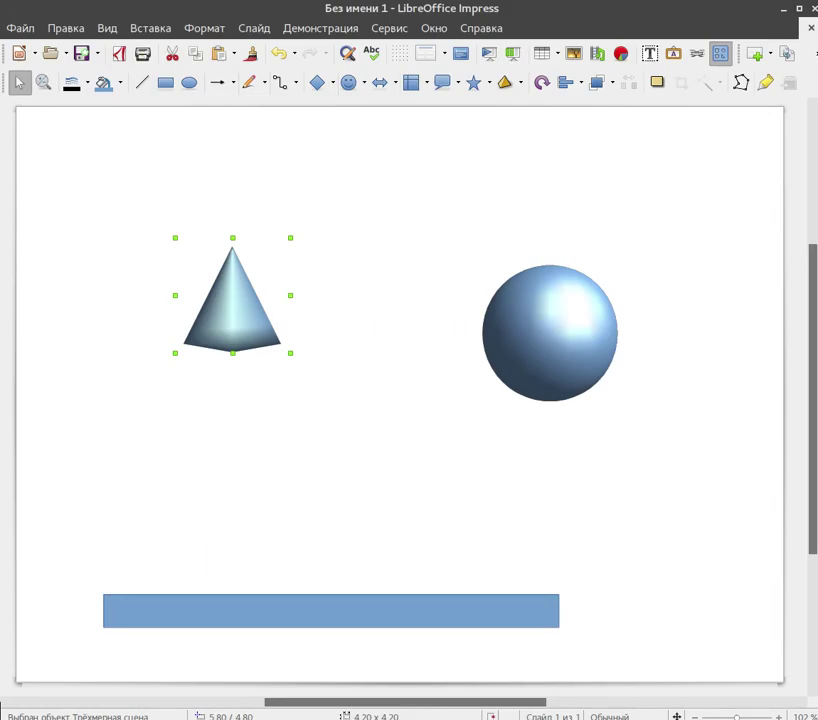
Return to Firefox and read the VK conversation about choosing between website layout and Python development
click(27, 85)
click(128, 32)
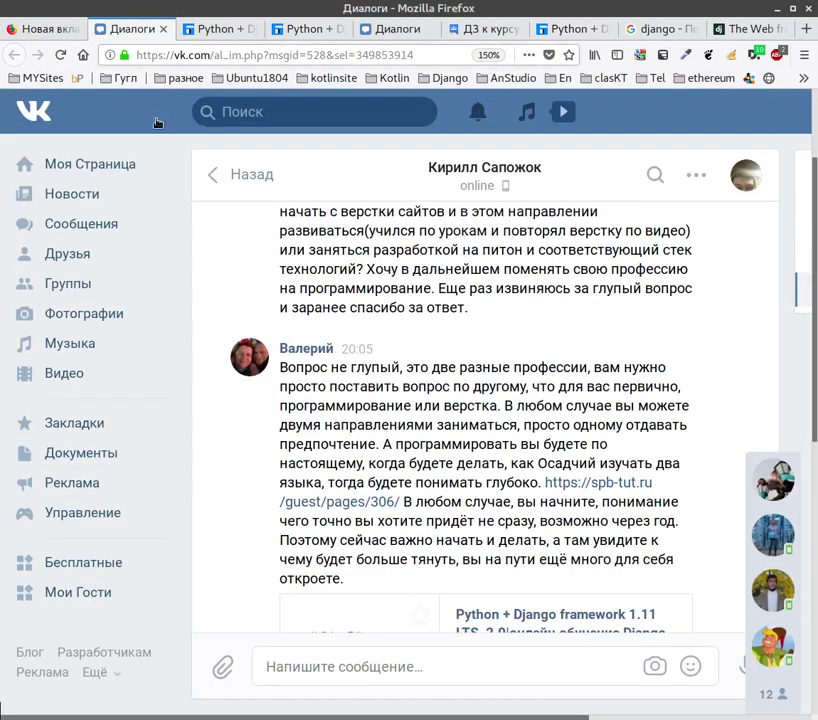
scroll(456, 580, up, 3)
scroll(456, 522, down, 3)
scroll(456, 522, up, 3)
scroll(456, 522, down, 2)
scroll(456, 522, down, 1)
scroll(456, 522, up, 2)
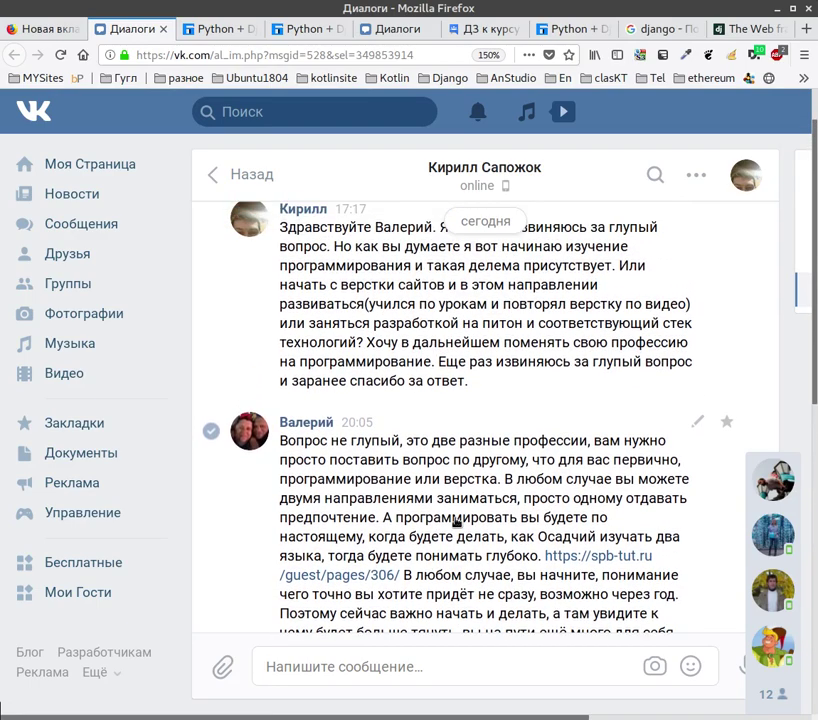
scroll(456, 522, up, 1)
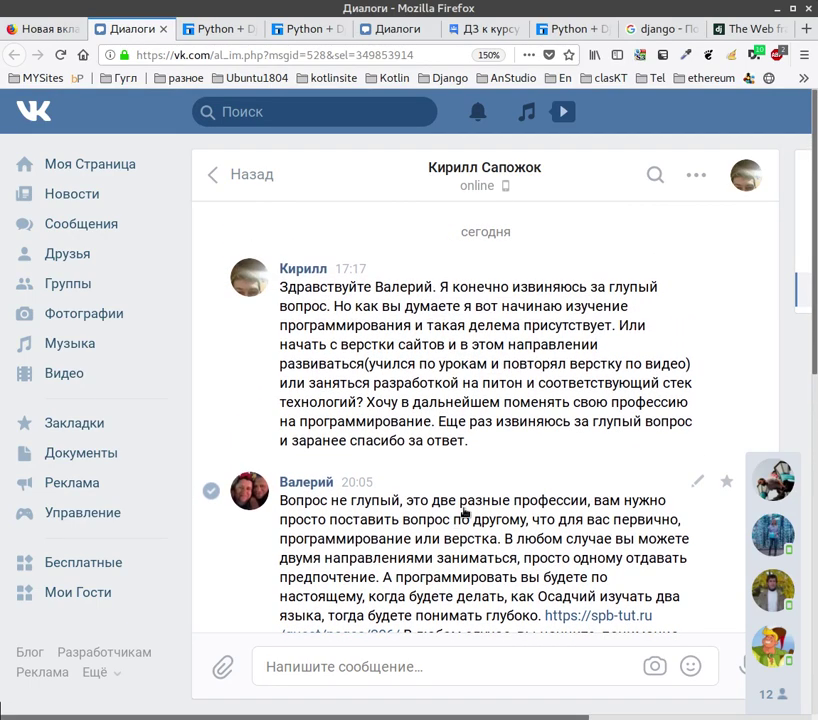
scroll(502, 388, down, 3)
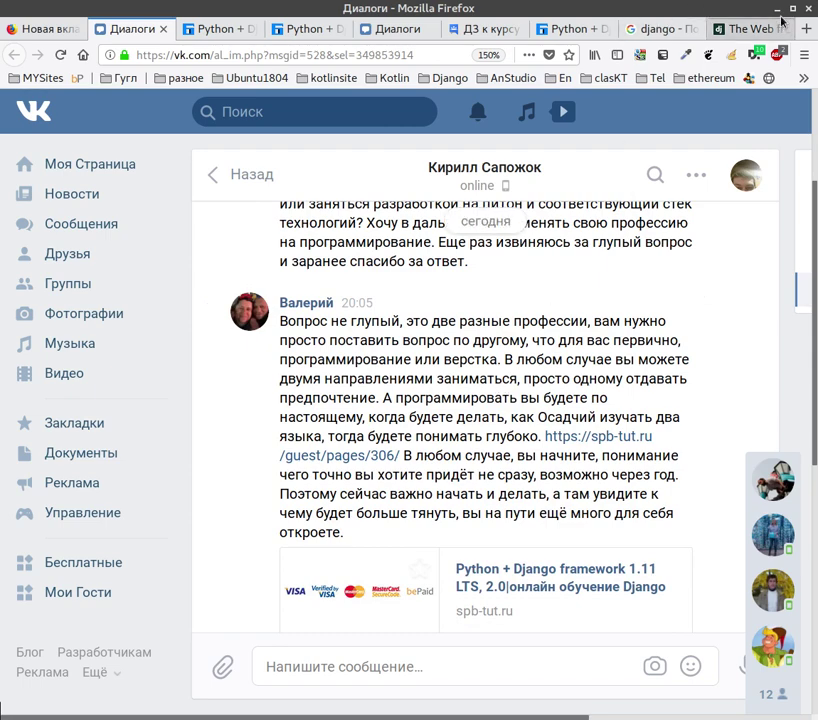
In LibreOffice Impress, draw a wavy freehand line about 7.4 × 4.7 rising from the rectangle's left end, and shift the pyramid left to about 4.0 / 4.8
key(alt+Tab)
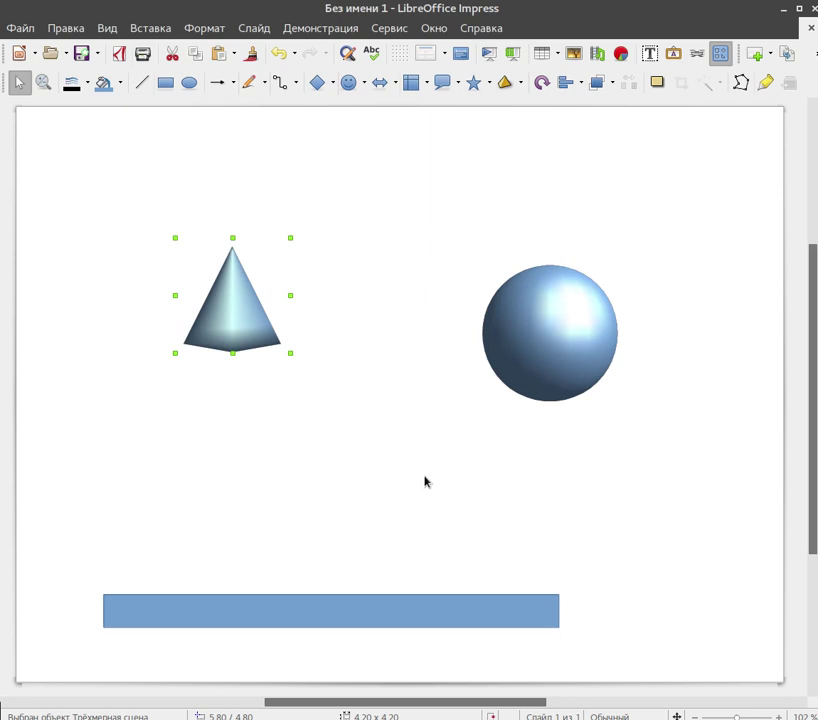
click(266, 86)
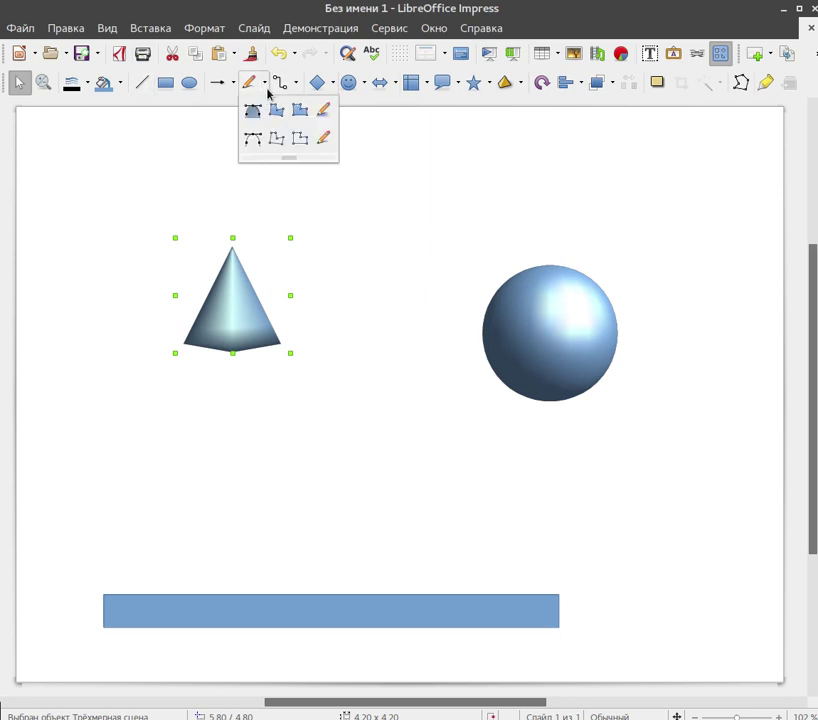
click(322, 143)
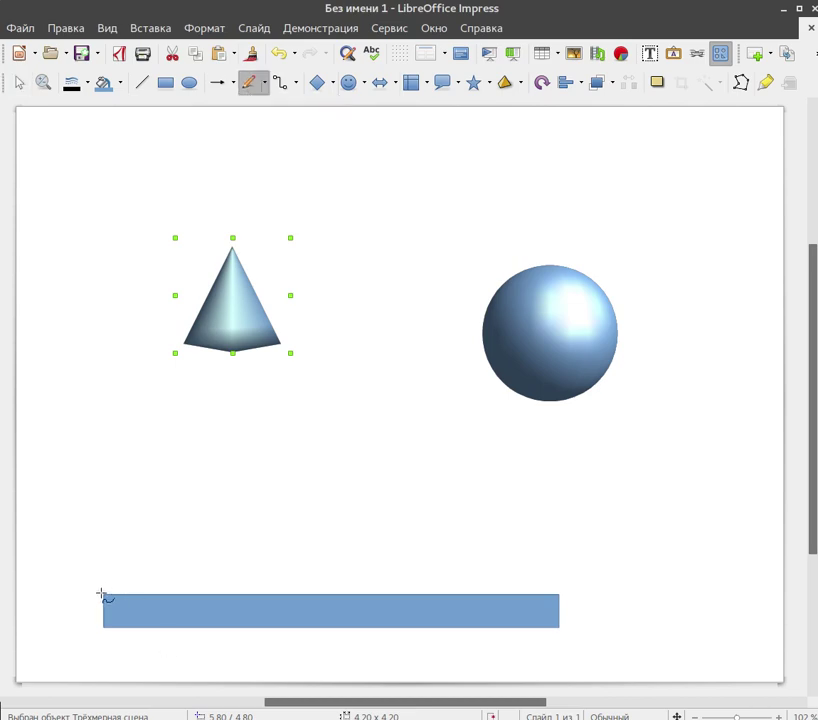
mouse_move(102, 593)
mouse_down()
mouse_move(108, 572)
mouse_move(170, 544)
mouse_move(245, 487)
mouse_move(306, 466)
mouse_up()
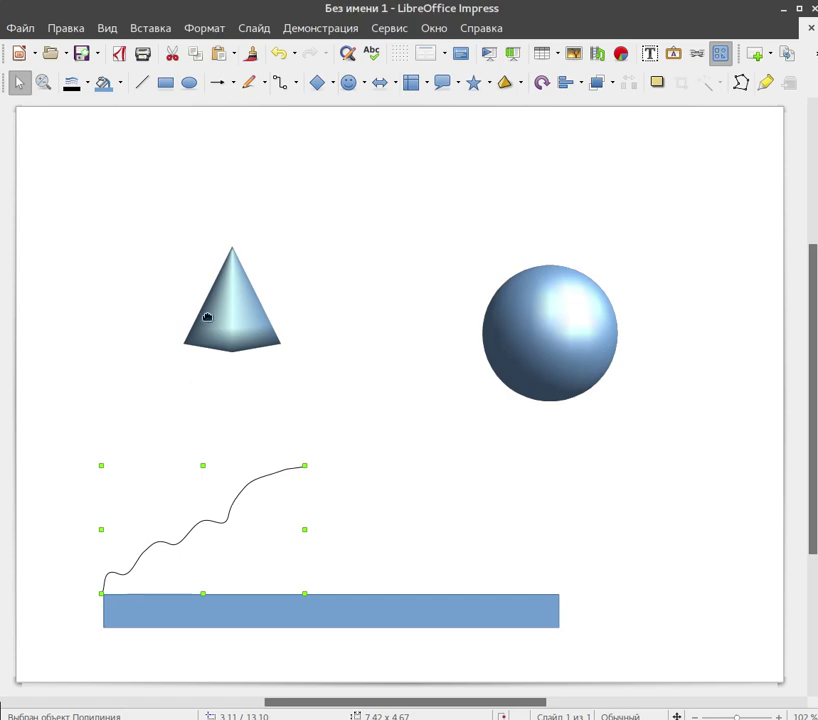
drag(205, 310, 155, 308)
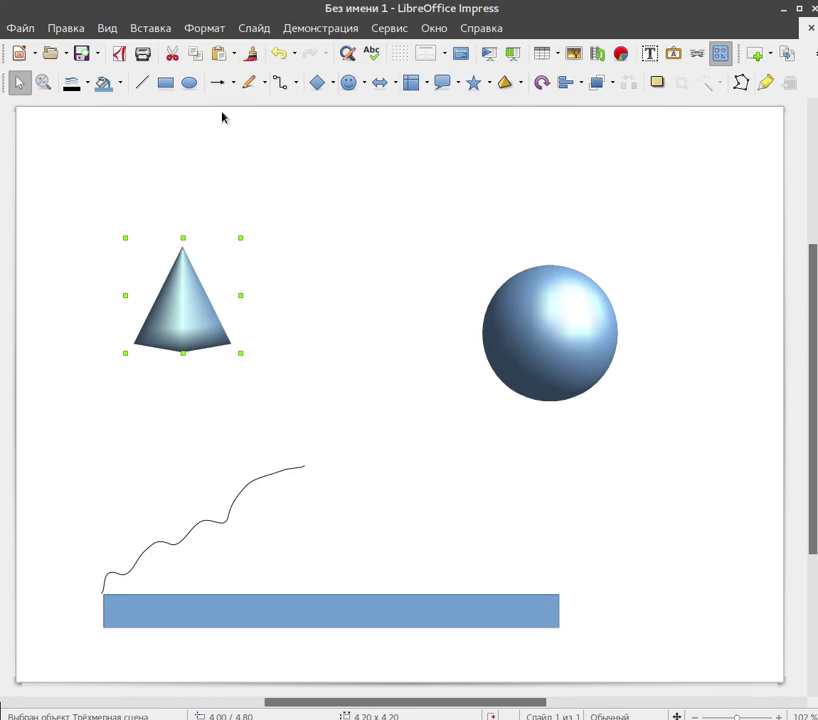
Switch to Firefox and examine the Kotlin, Java and Python class property examples in the Google Groups homework thread for course 22
click(3, 10)
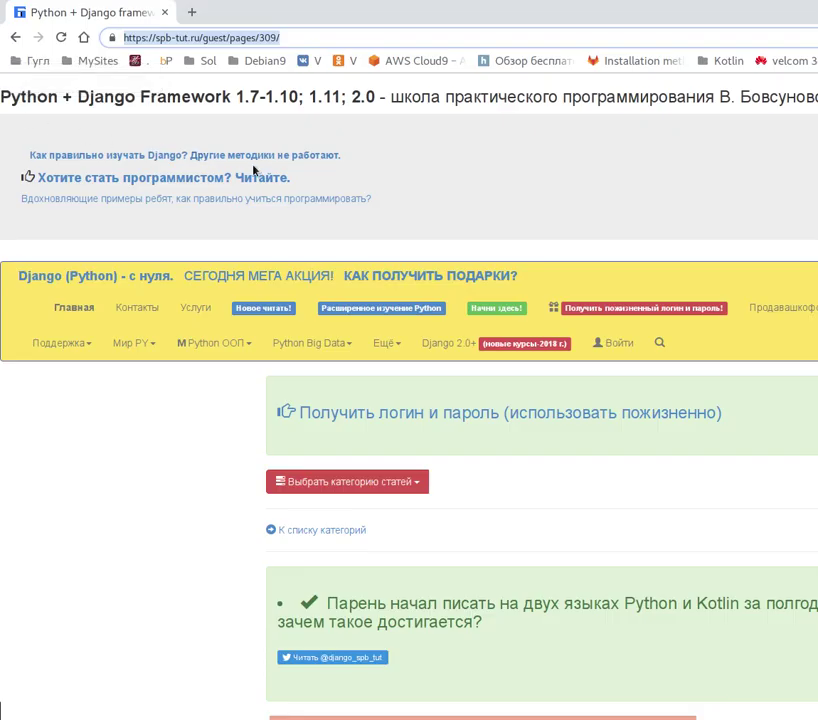
key(alt+Tab)
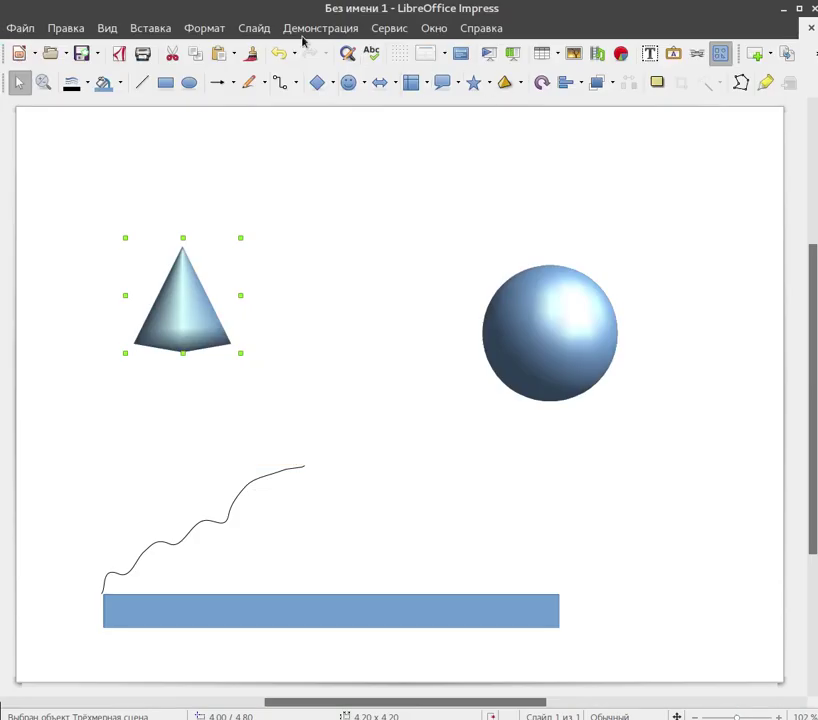
click(18, 10)
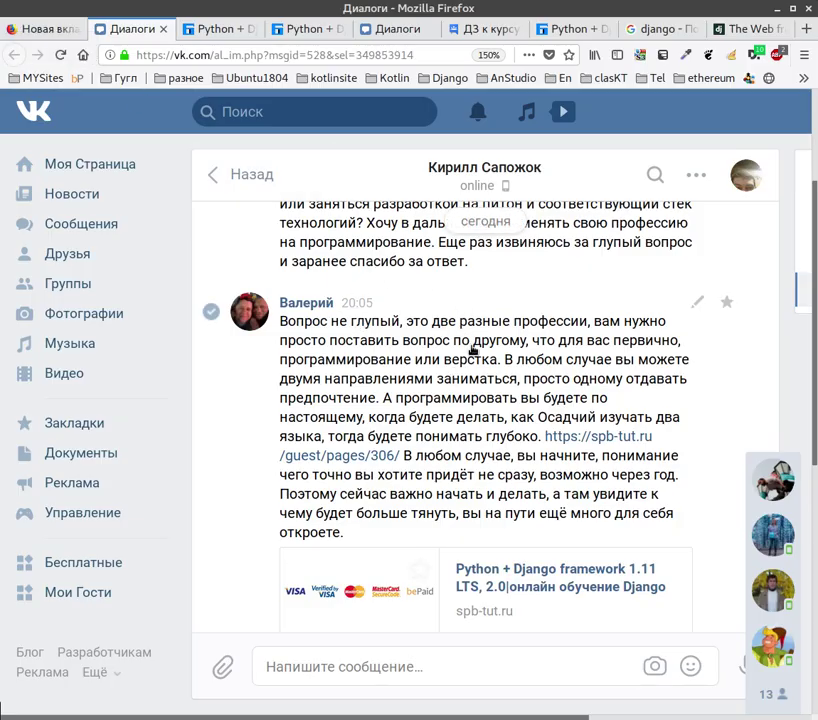
click(486, 29)
scroll(525, 540, up, 3)
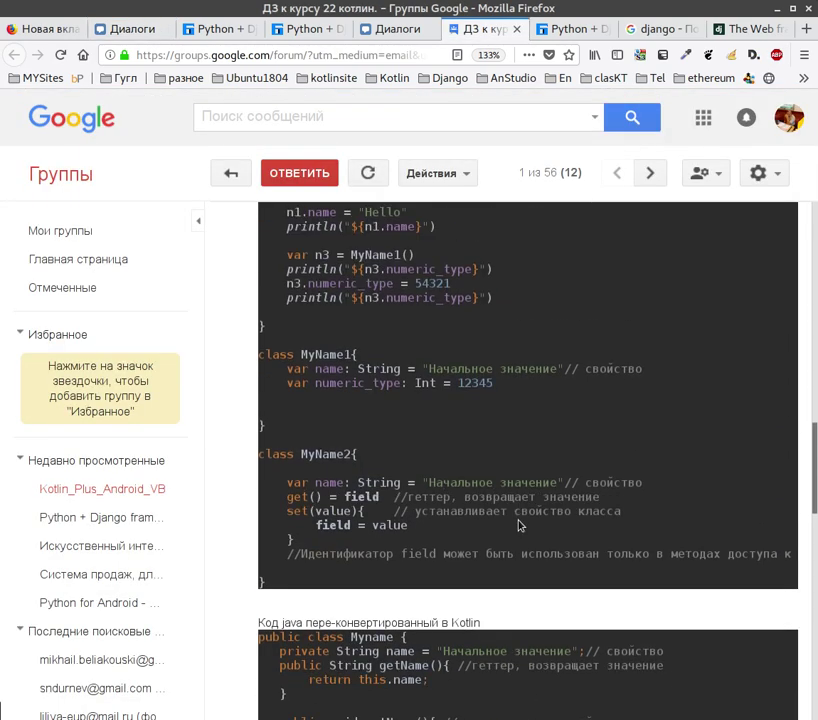
scroll(515, 470, down, 1)
scroll(503, 454, down, 5)
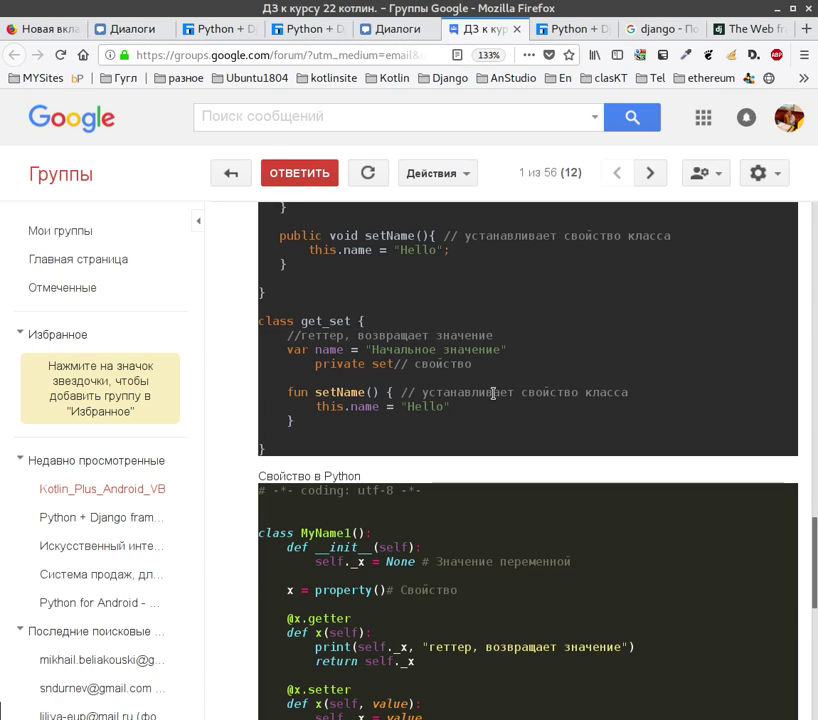
Review the Django home page and the spb-tut.ru article at /guest/pages/306/, returning to the Kotlin homework thread
click(752, 30)
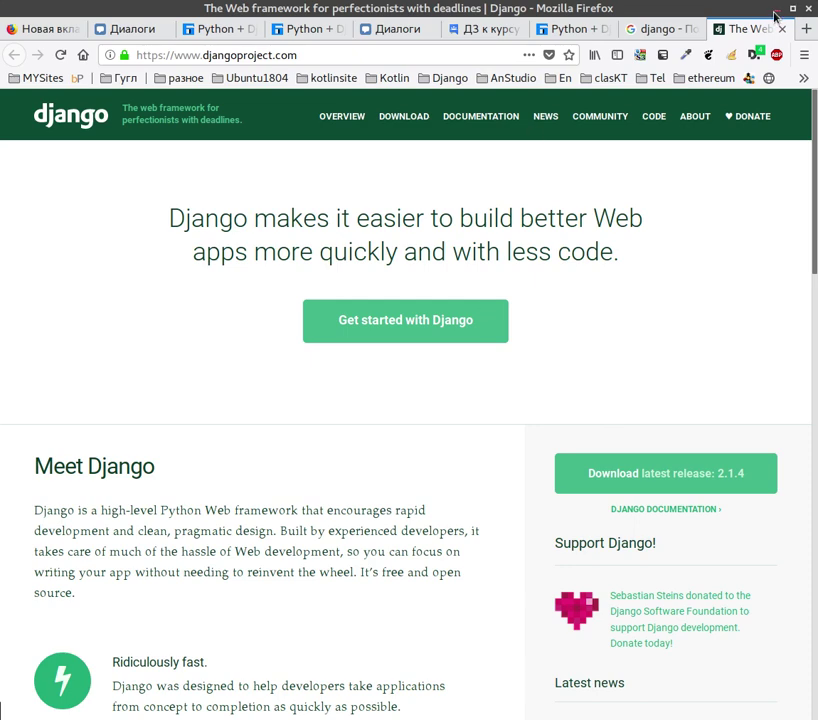
key(alt+Tab)
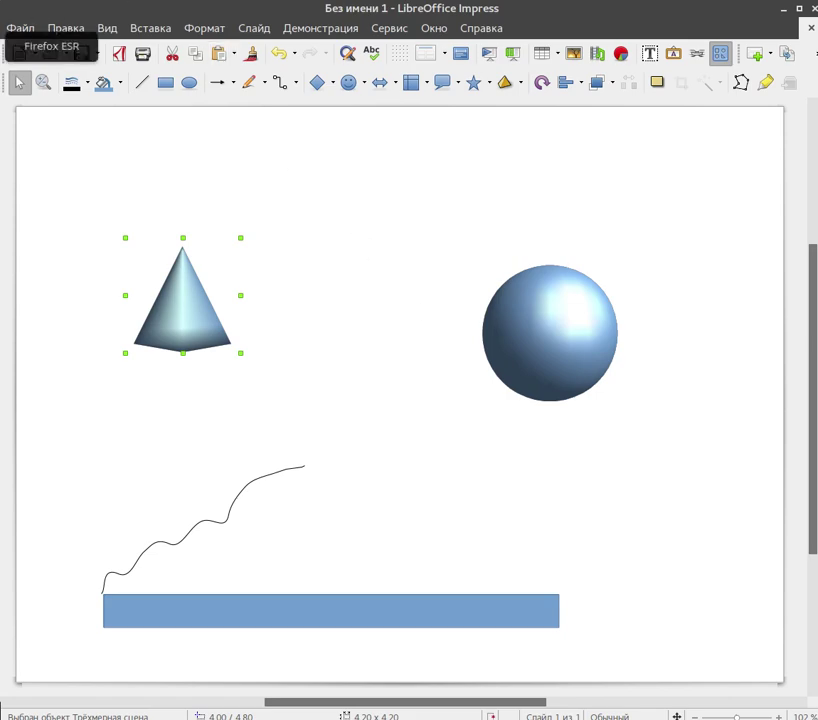
click(5, 30)
click(217, 30)
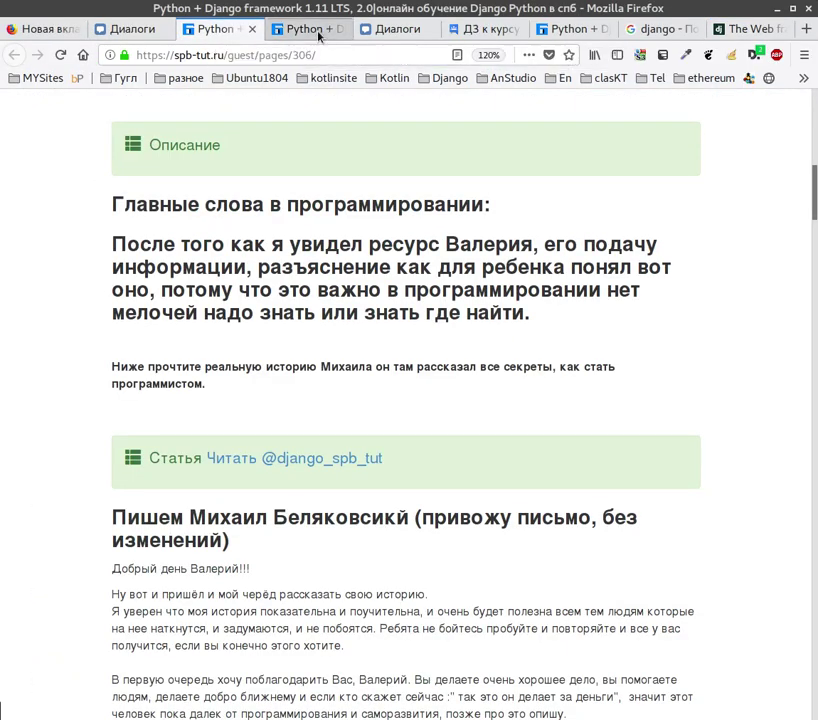
click(488, 31)
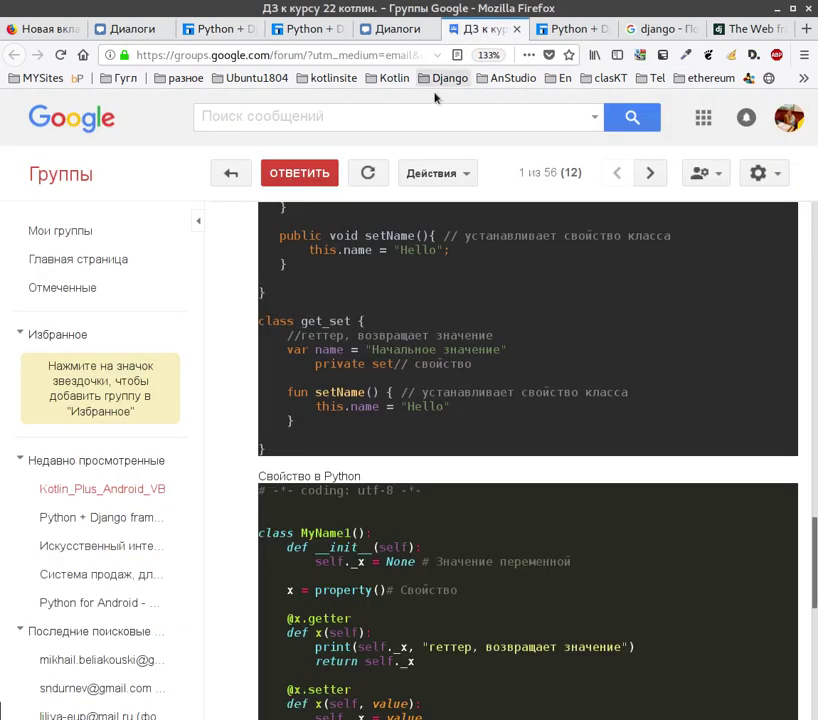
Review the Kotlin homework code from the converted Java class back to the main function using MyName1 and MyName2
scroll(368, 453, up, 2)
scroll(368, 453, up, 6)
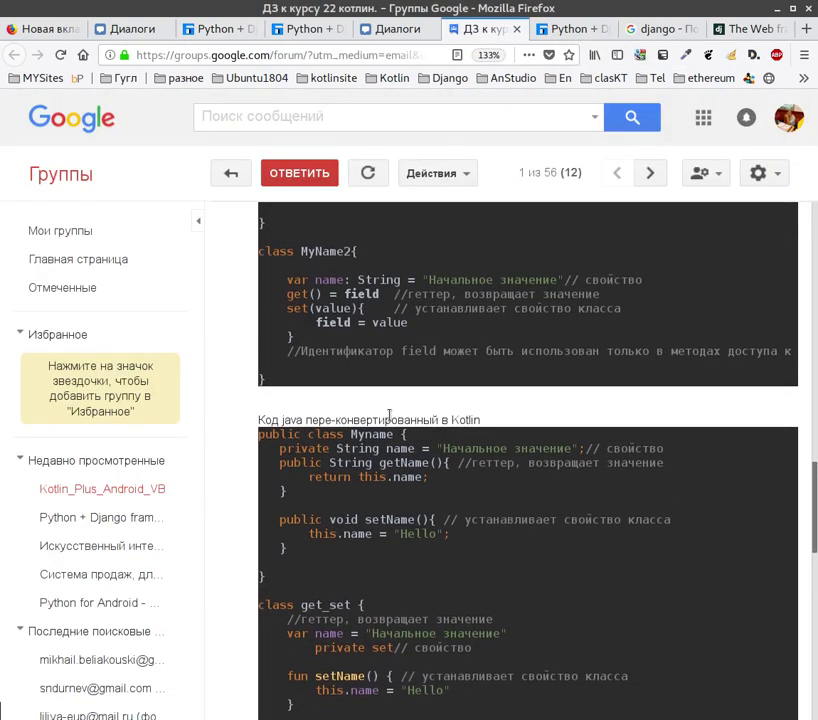
scroll(390, 418, up, 3)
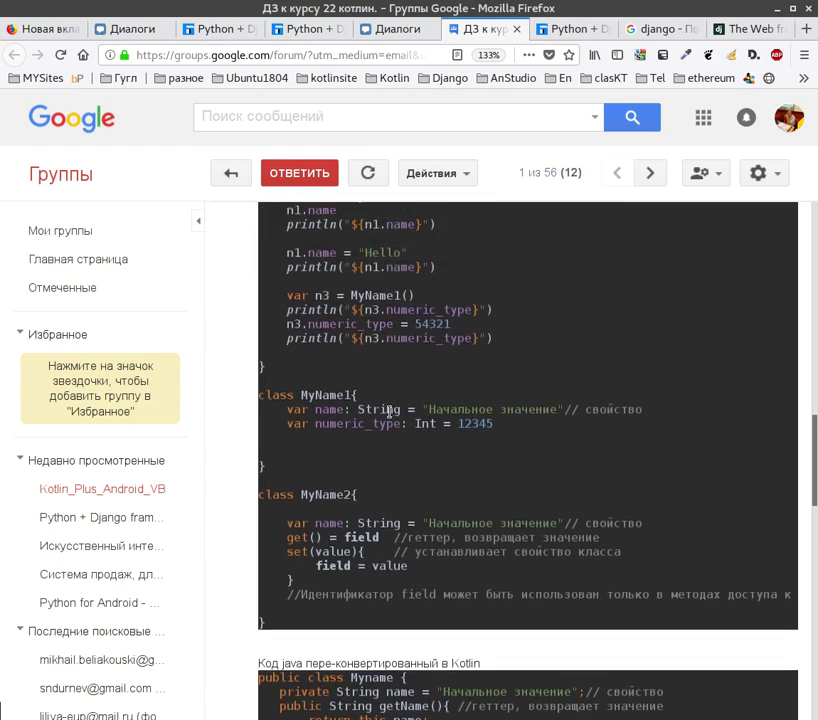
scroll(389, 411, up, 5)
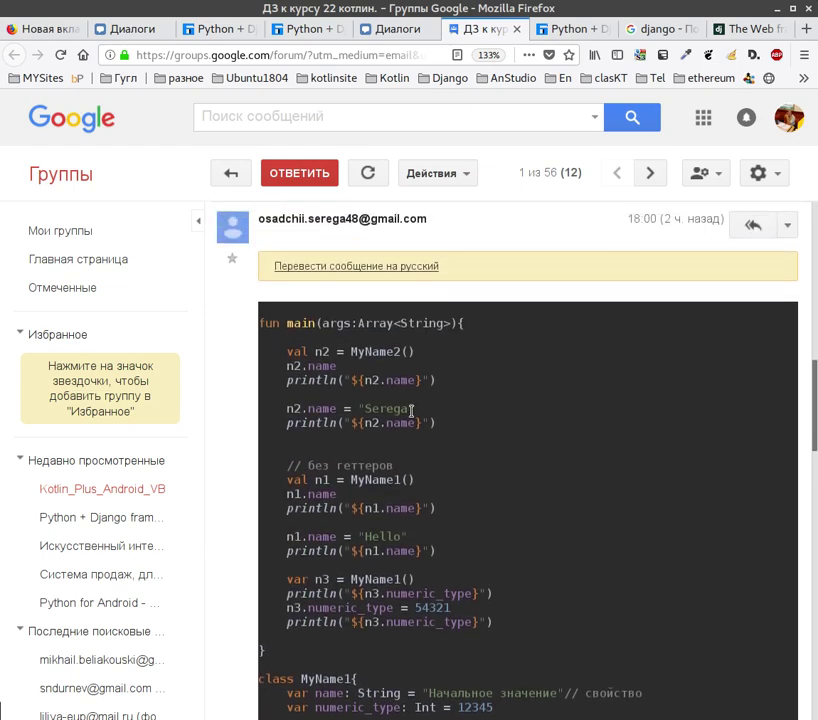
Return to the spb-tut.ru article at /guest/pages/306/ and skim the student's letter about learning programming, ending at the picture above the description
click(300, 36)
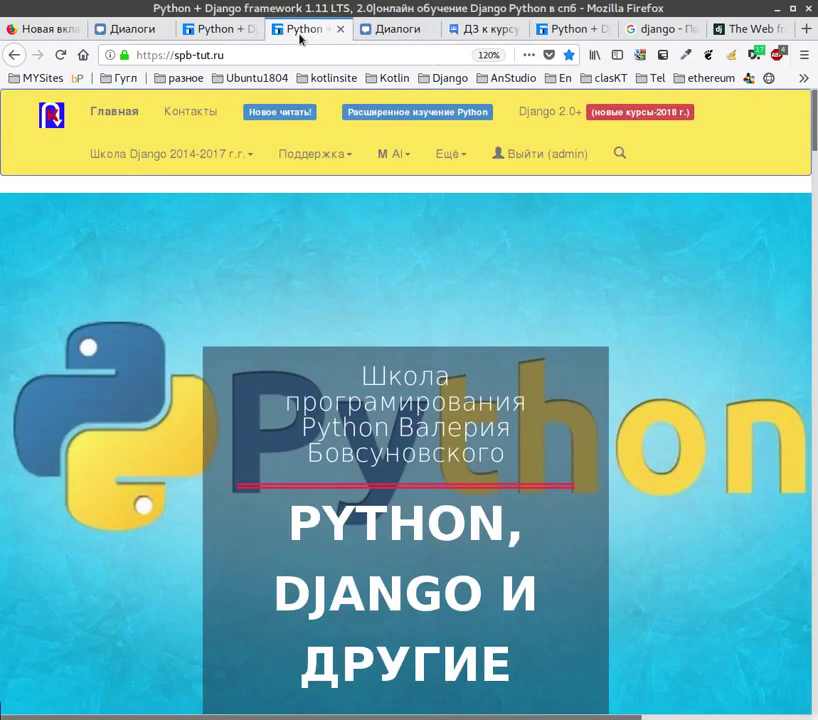
click(467, 31)
click(228, 31)
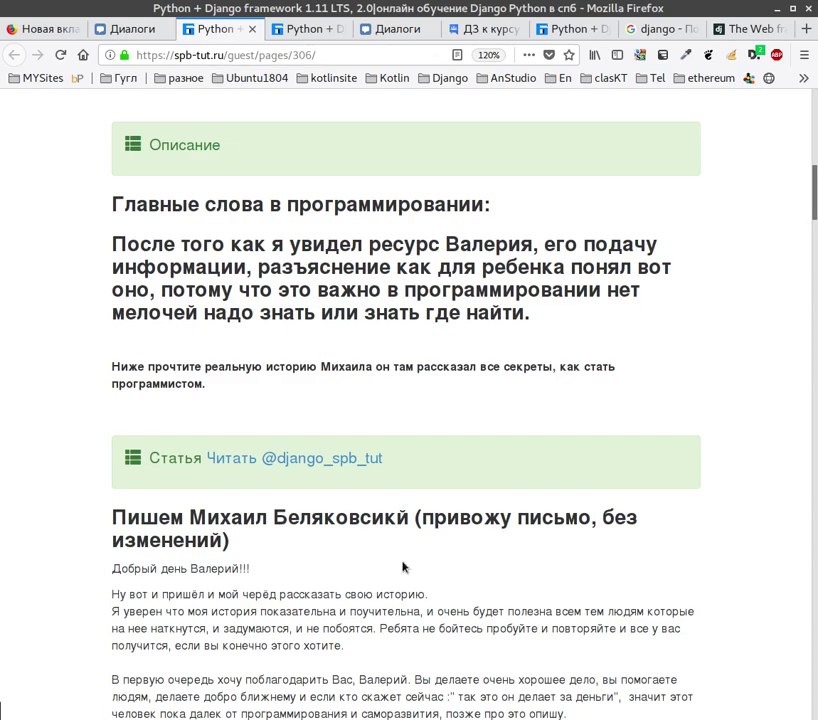
scroll(428, 462, down, 1)
scroll(428, 462, down, 5)
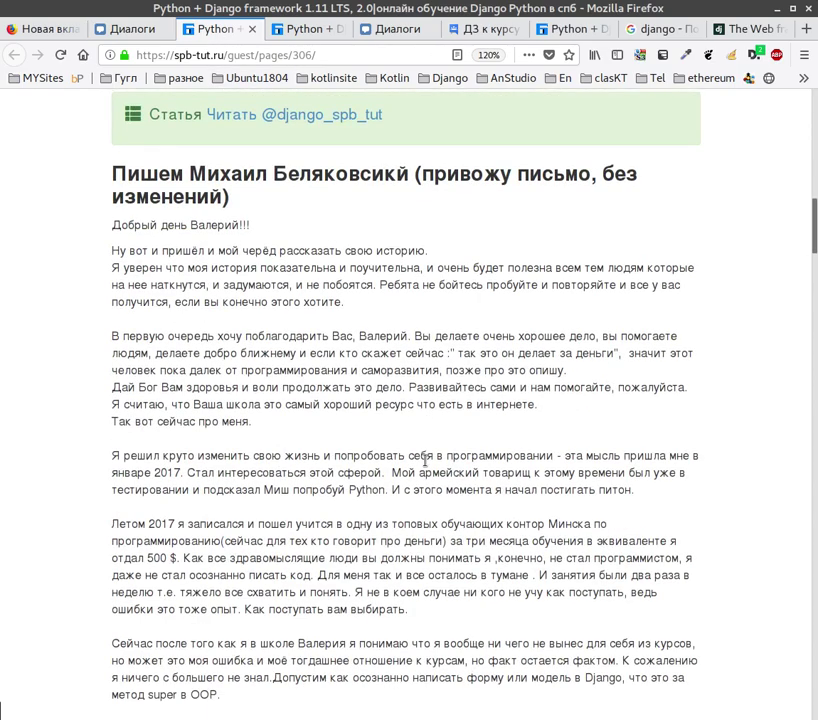
scroll(427, 462, down, 6)
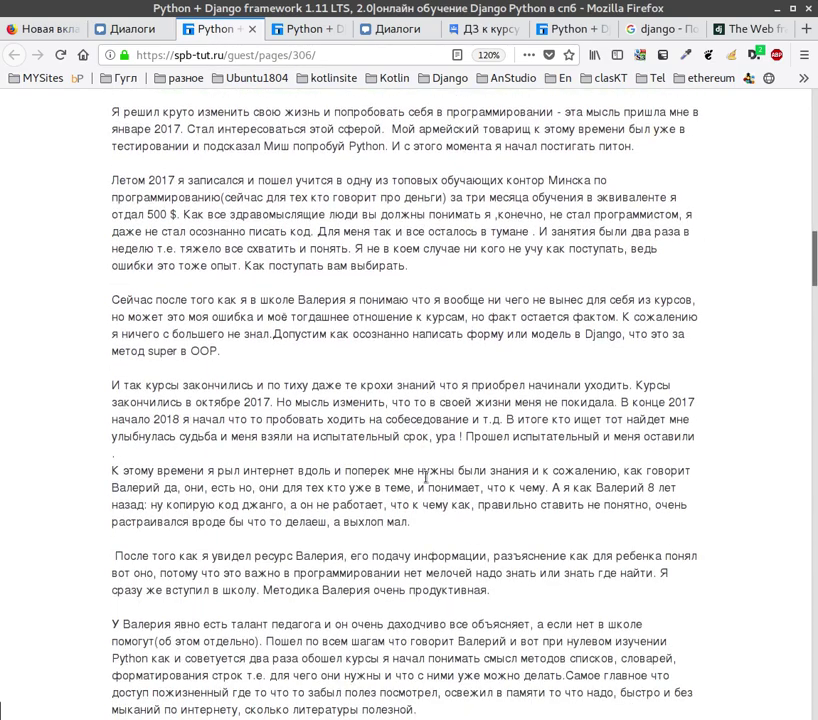
scroll(443, 484, up, 12)
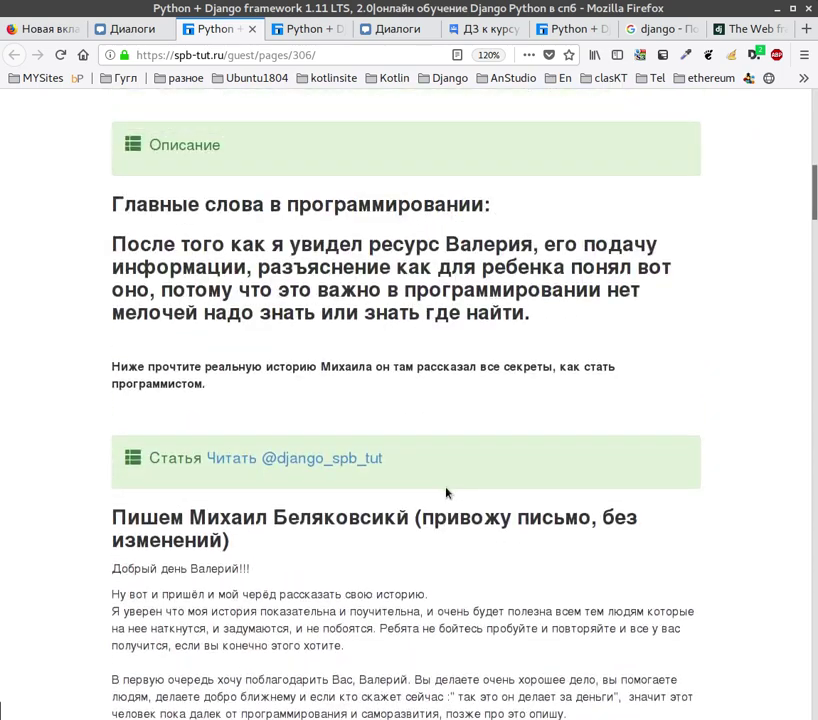
scroll(446, 494, up, 12)
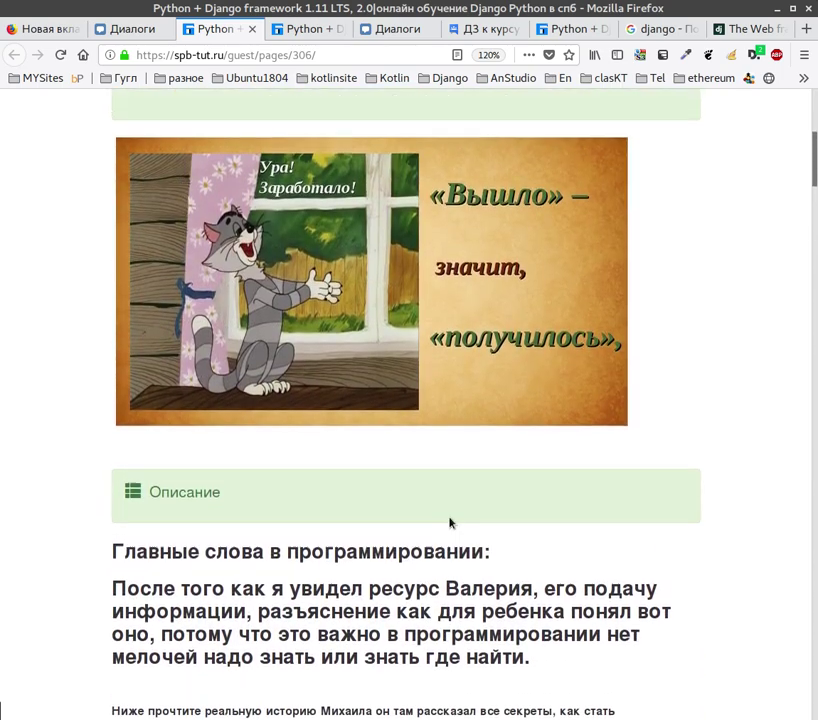